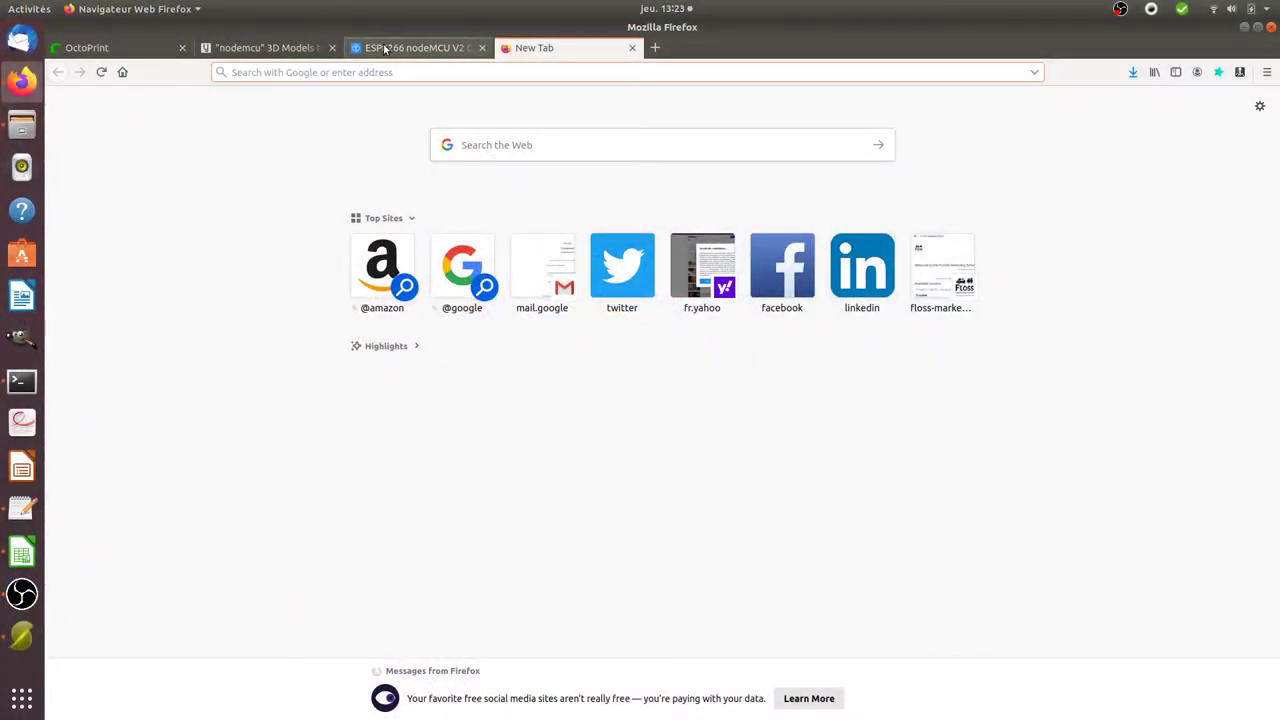
# Bring up Yeggi's 'nodemcu' results (718 models) and scroll back to the top
pyautogui.click(285, 48)
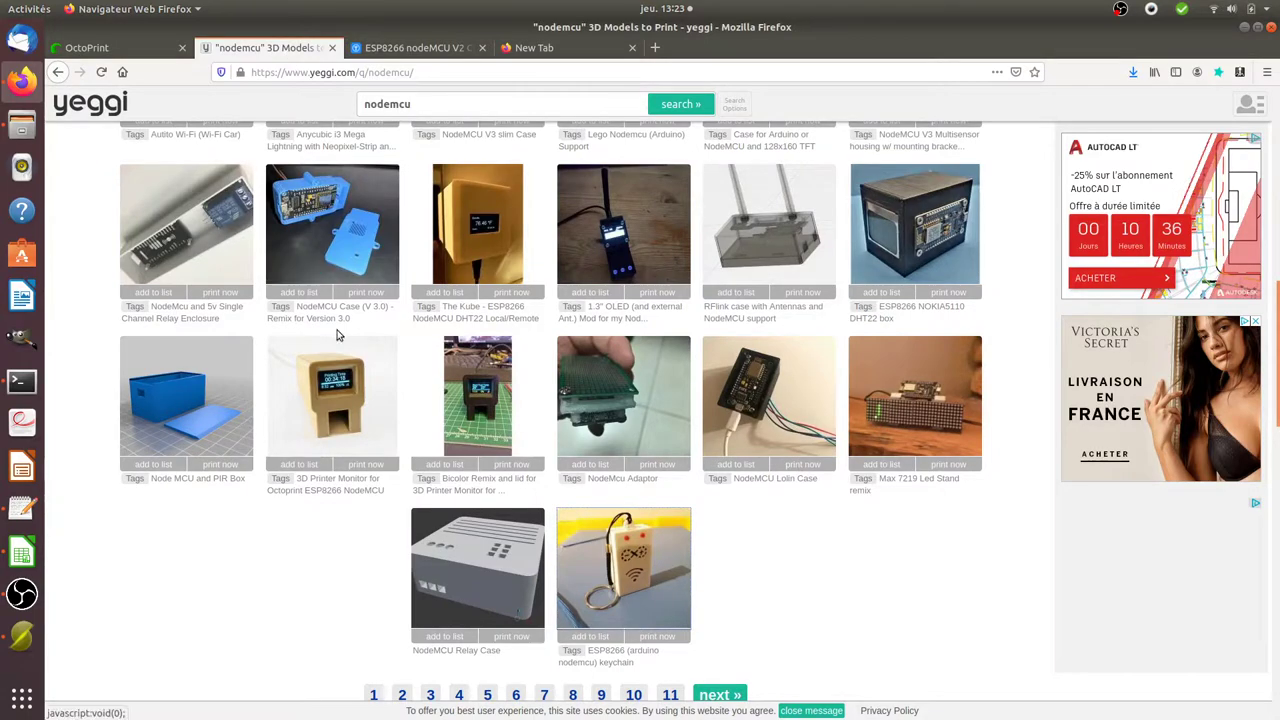
pyautogui.scroll(5, 332, 331)
pyautogui.scroll(3, 332, 331)
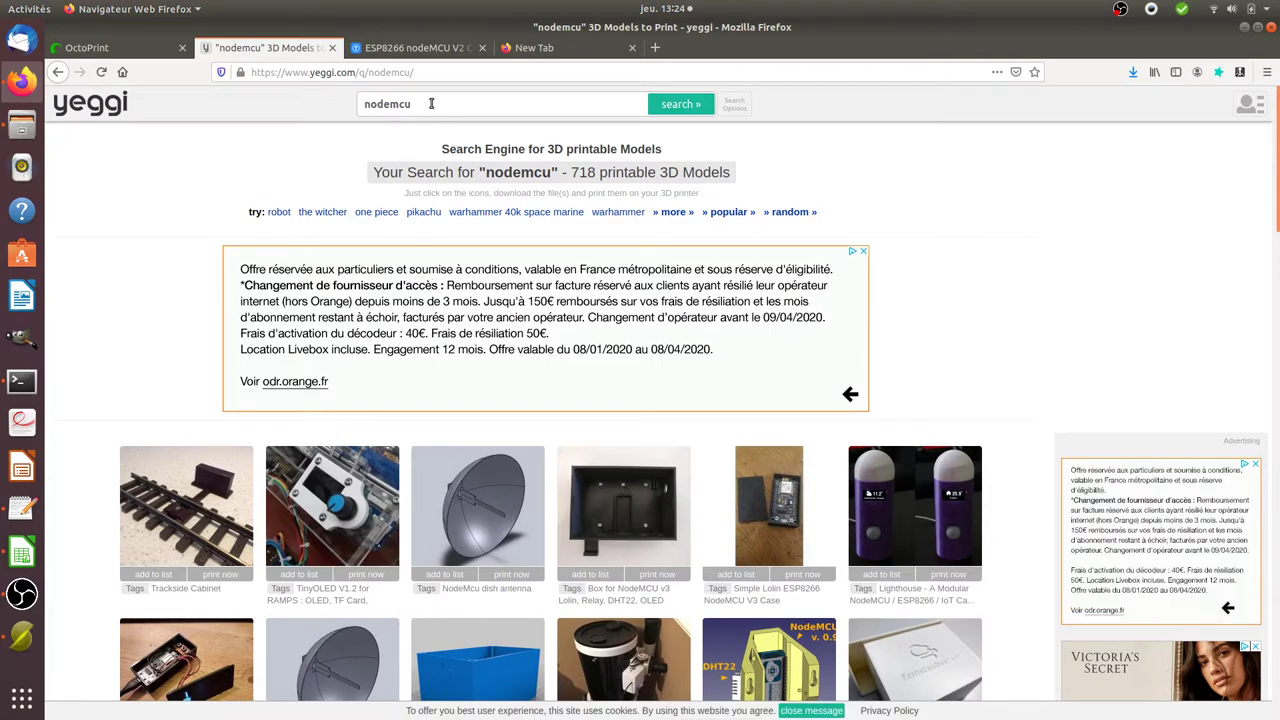
# Change the Yeggi search to 'nodemcu case' and browse its 2,124 results
pyautogui.moveTo(428, 103); pyautogui.dragTo(391, 103)
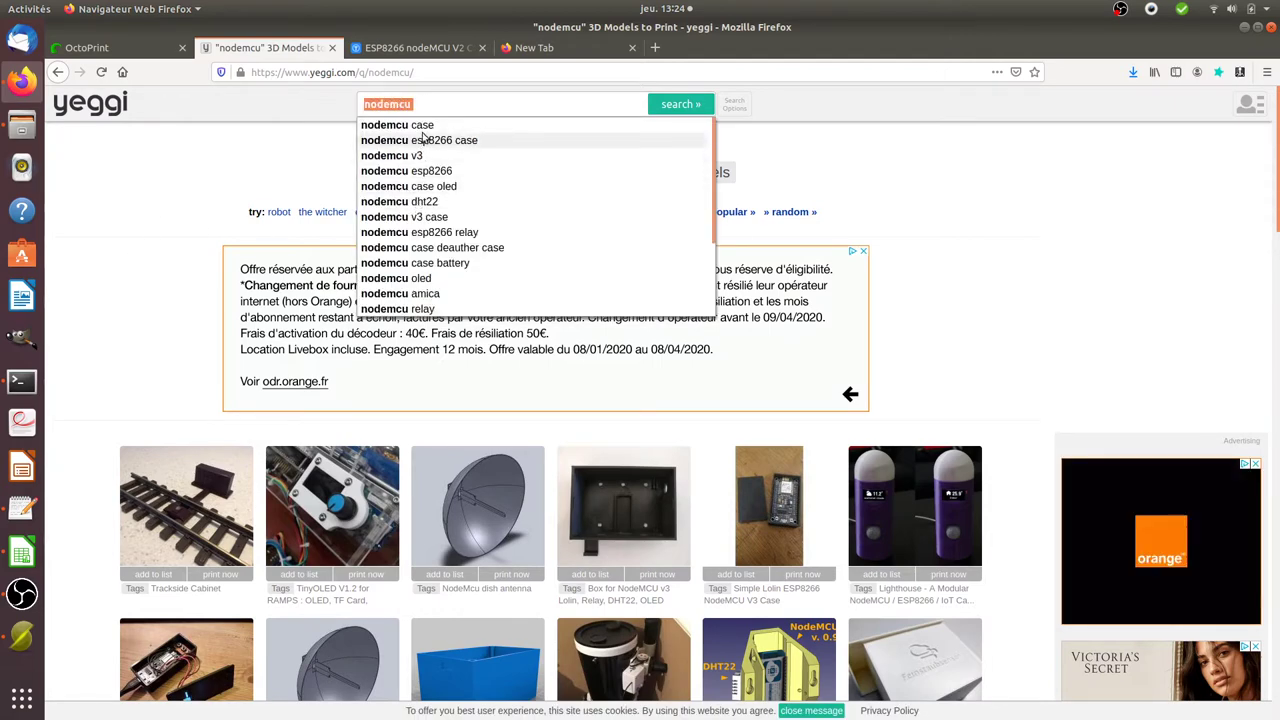
pyautogui.click(427, 129)
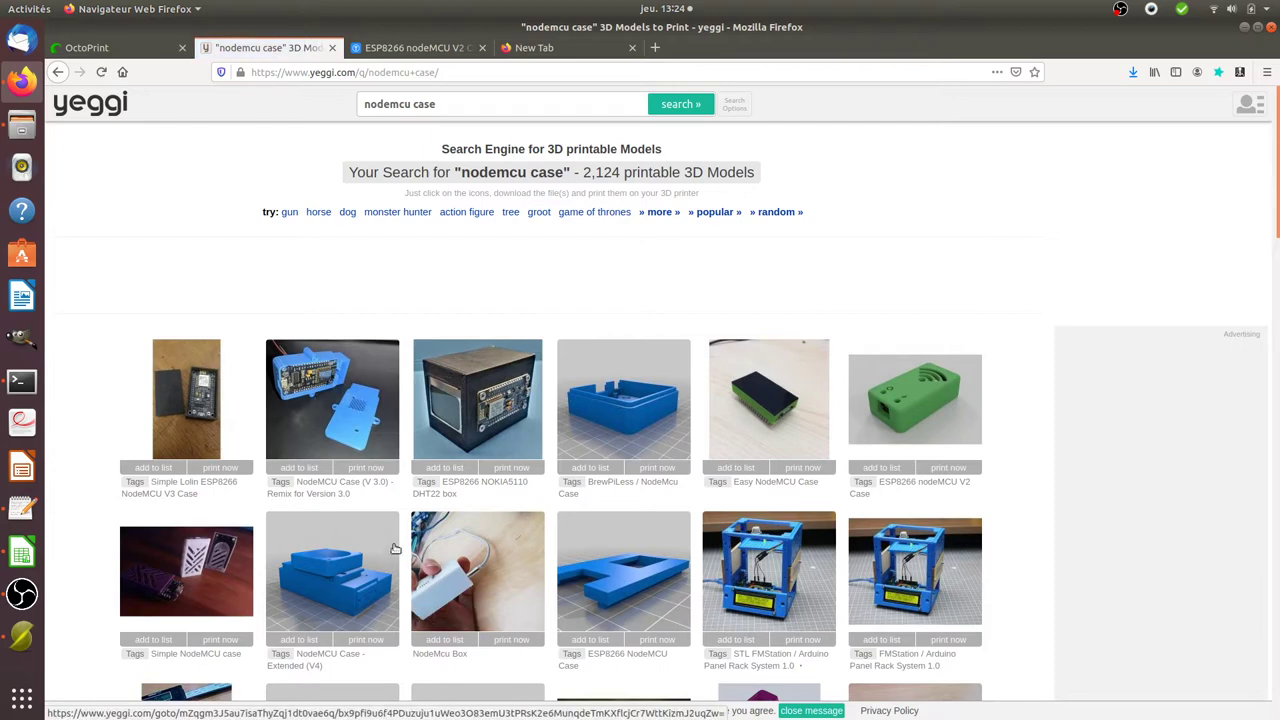
pyautogui.scroll(-2, 430, 500)
pyautogui.scroll(-3, 460, 489)
pyautogui.scroll(4, 460, 489)
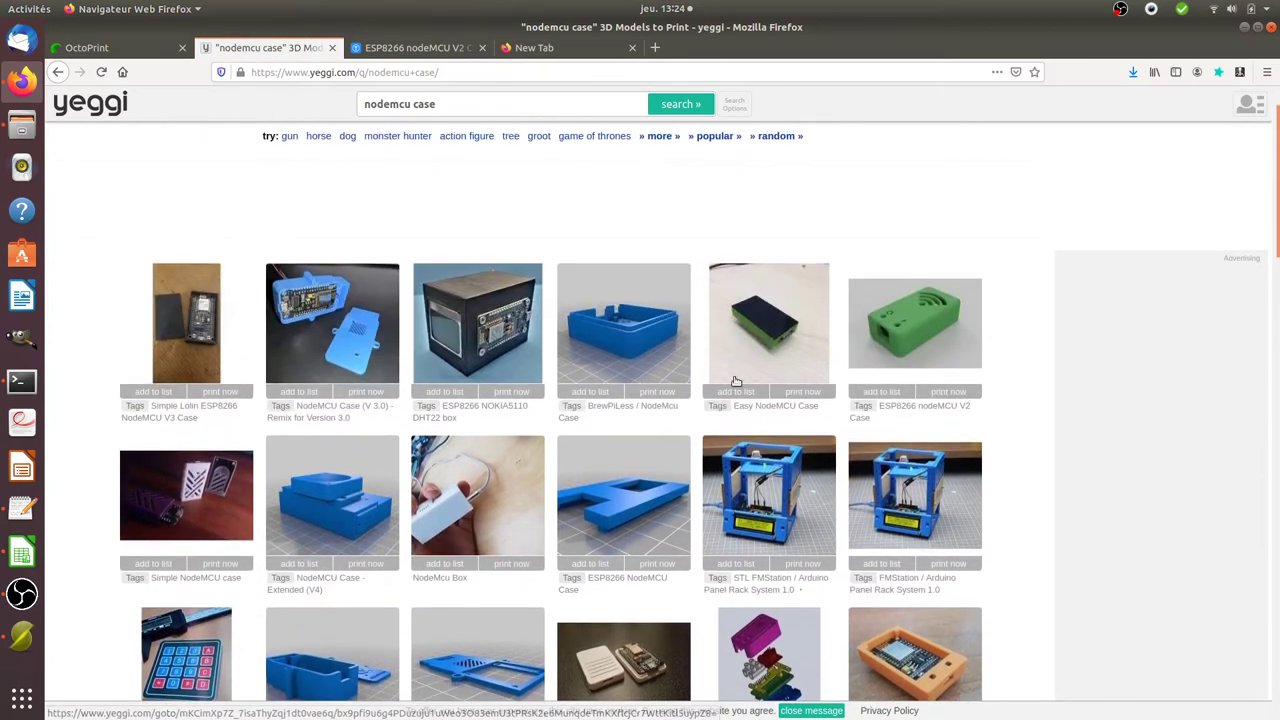
# Open the ESP8266 nodeMCU V2 Case page, page through its pictures and rotate it in Thingiview
pyautogui.click(902, 328)
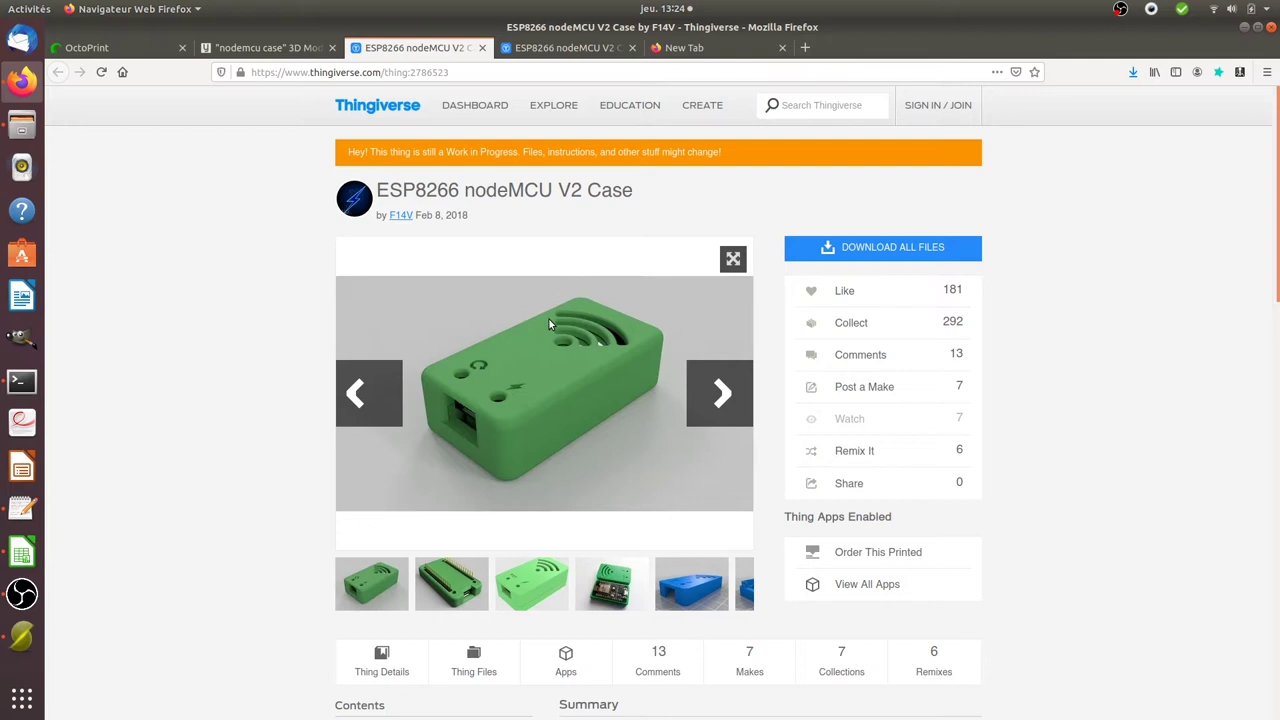
pyautogui.click(699, 388)
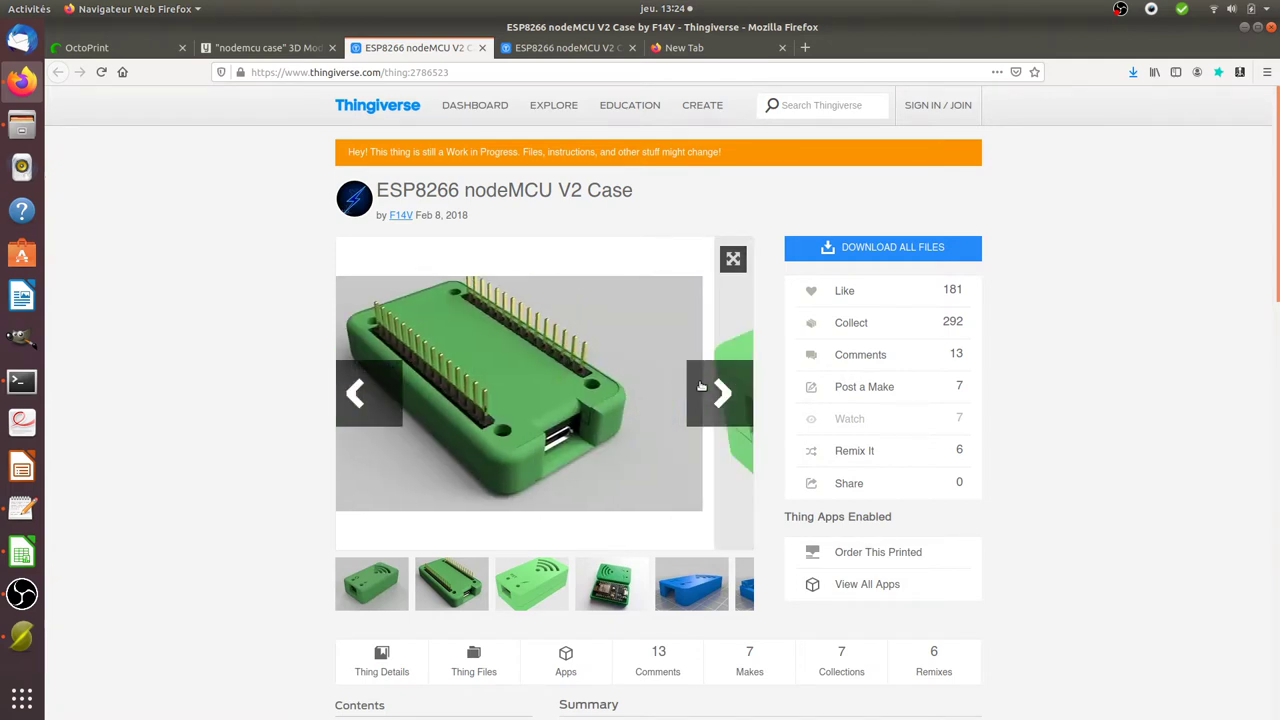
pyautogui.click(700, 388)
pyautogui.click(700, 388)
pyautogui.click(701, 388)
pyautogui.click(701, 388)
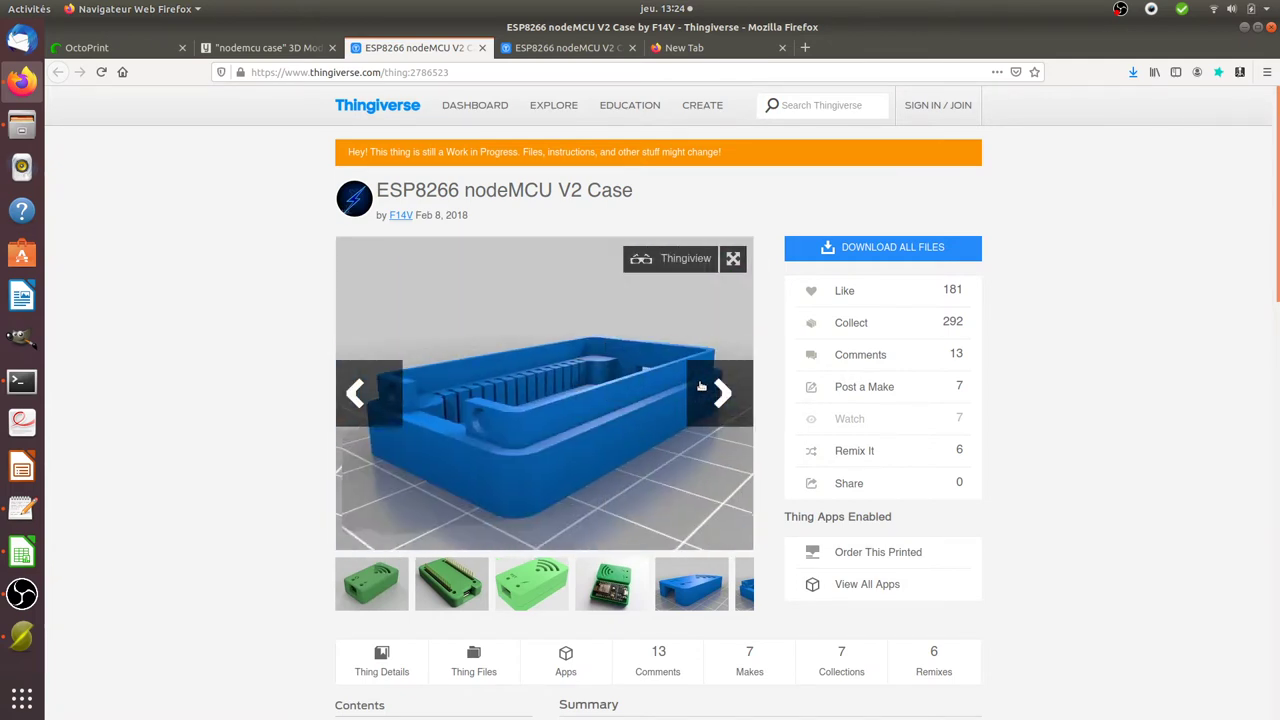
pyautogui.click(661, 260)
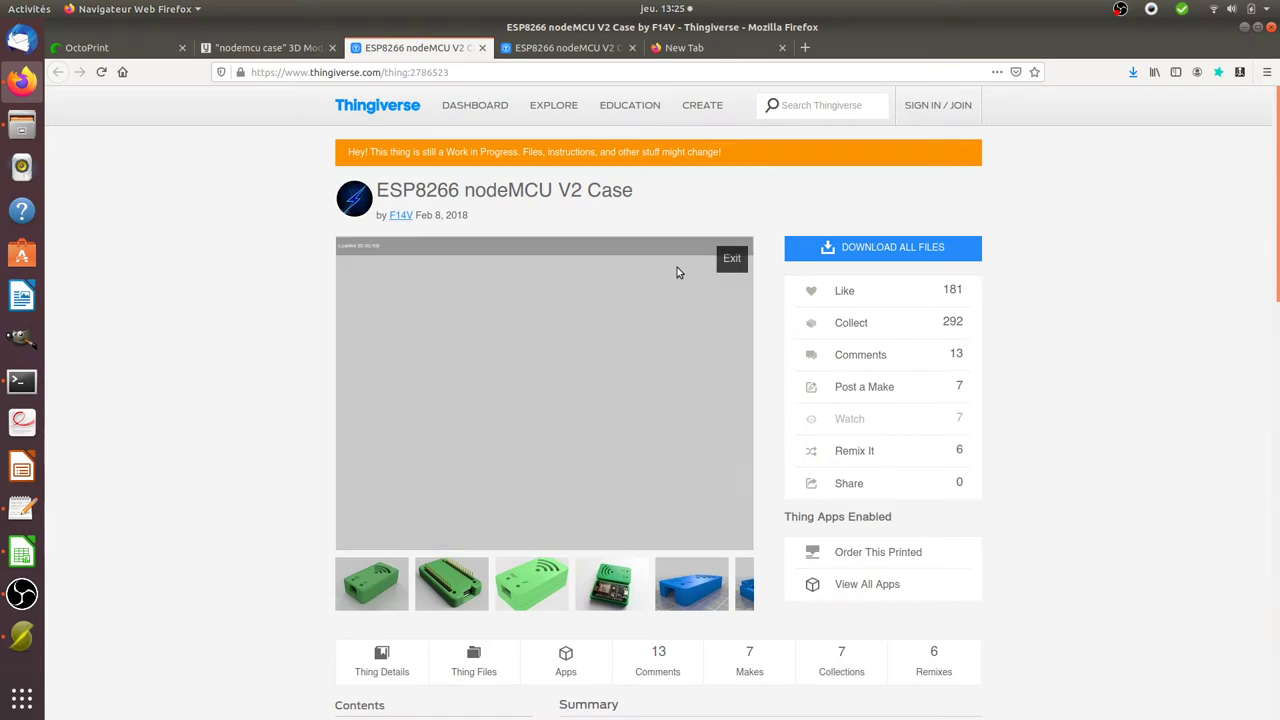
pyautogui.moveTo(491, 433); pyautogui.dragTo(368, 447)
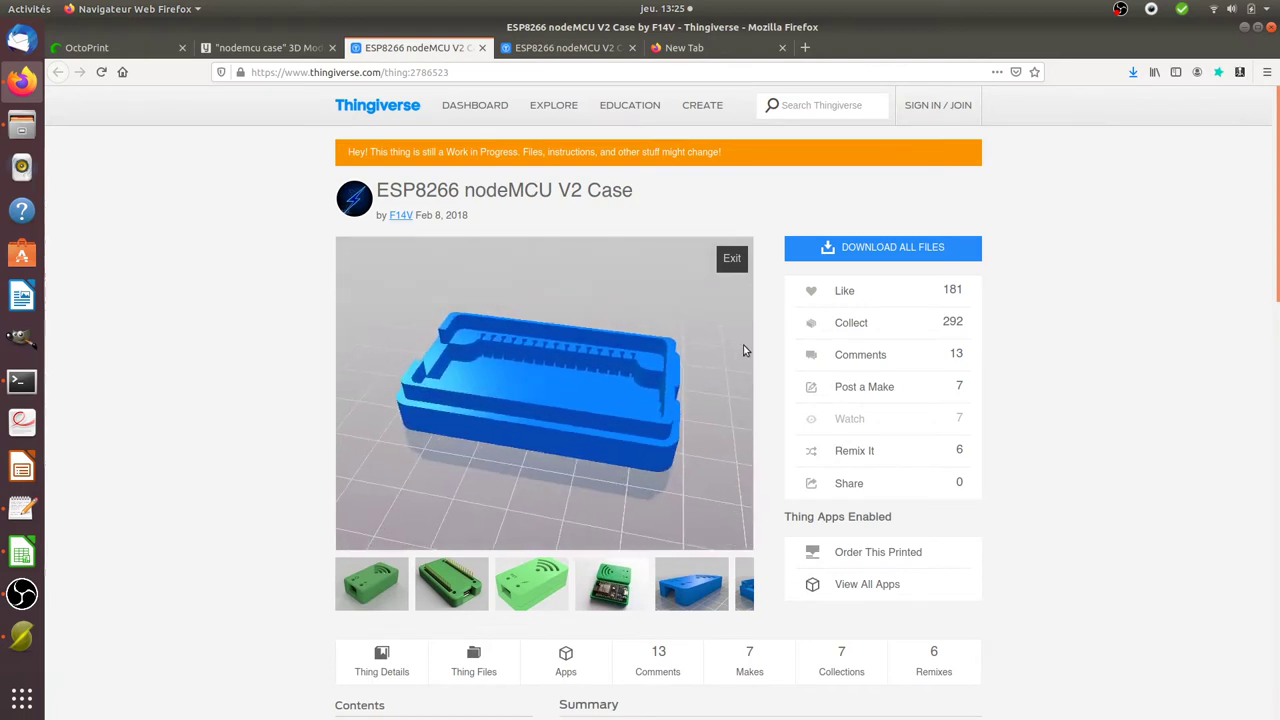
# Request the ESP8266+nodeMCU+V2+Case.zip download and dismiss the save prompt
pyautogui.click(838, 251)
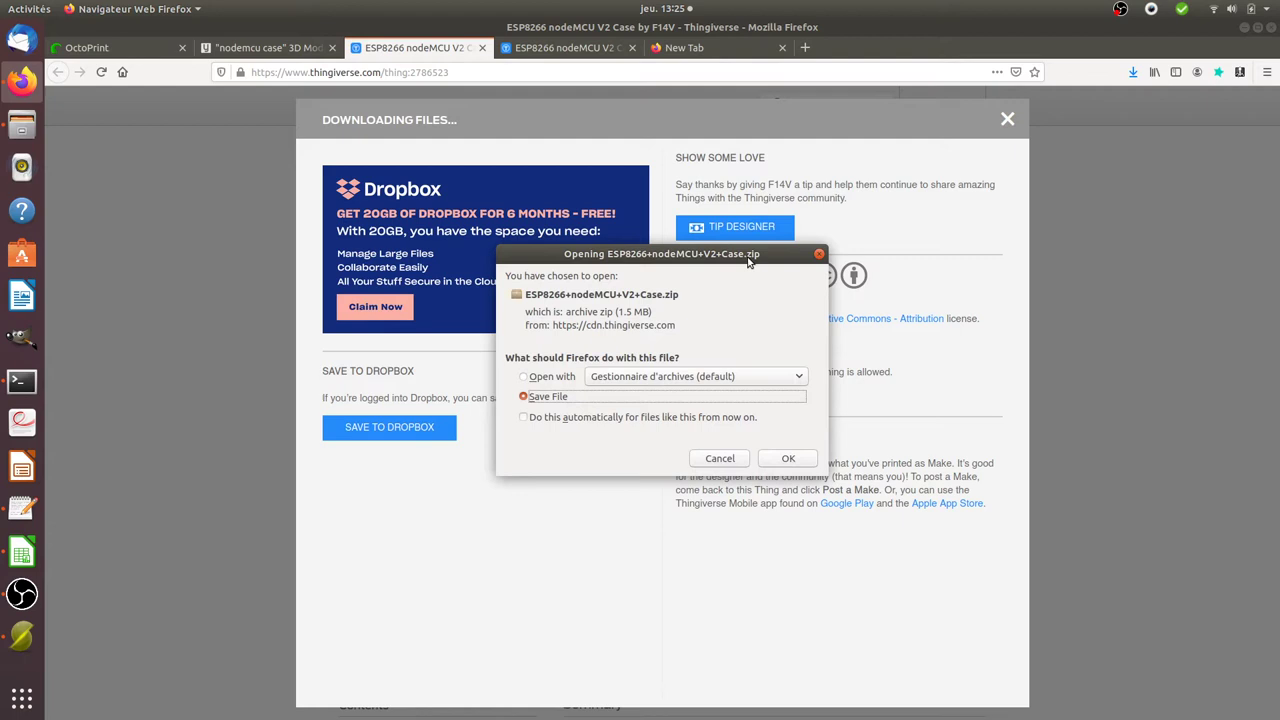
pyautogui.moveTo(748, 260); pyautogui.dragTo(646, 247)
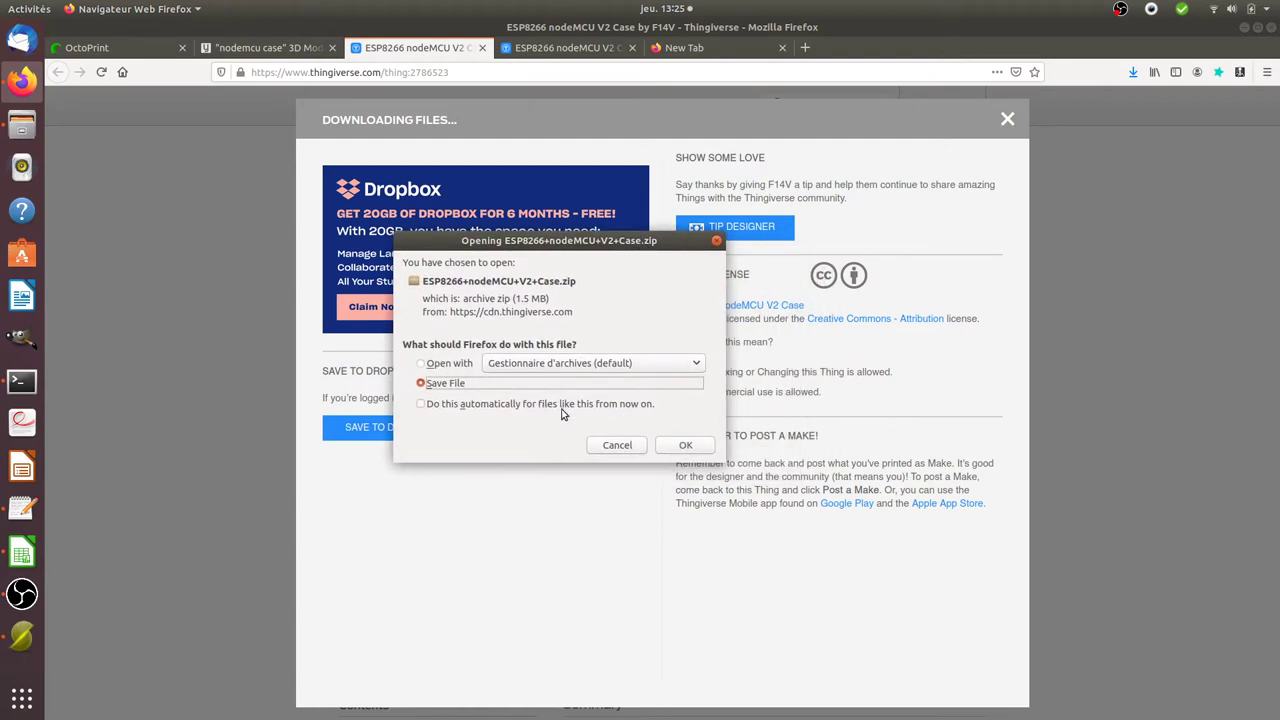
pyautogui.click(716, 243)
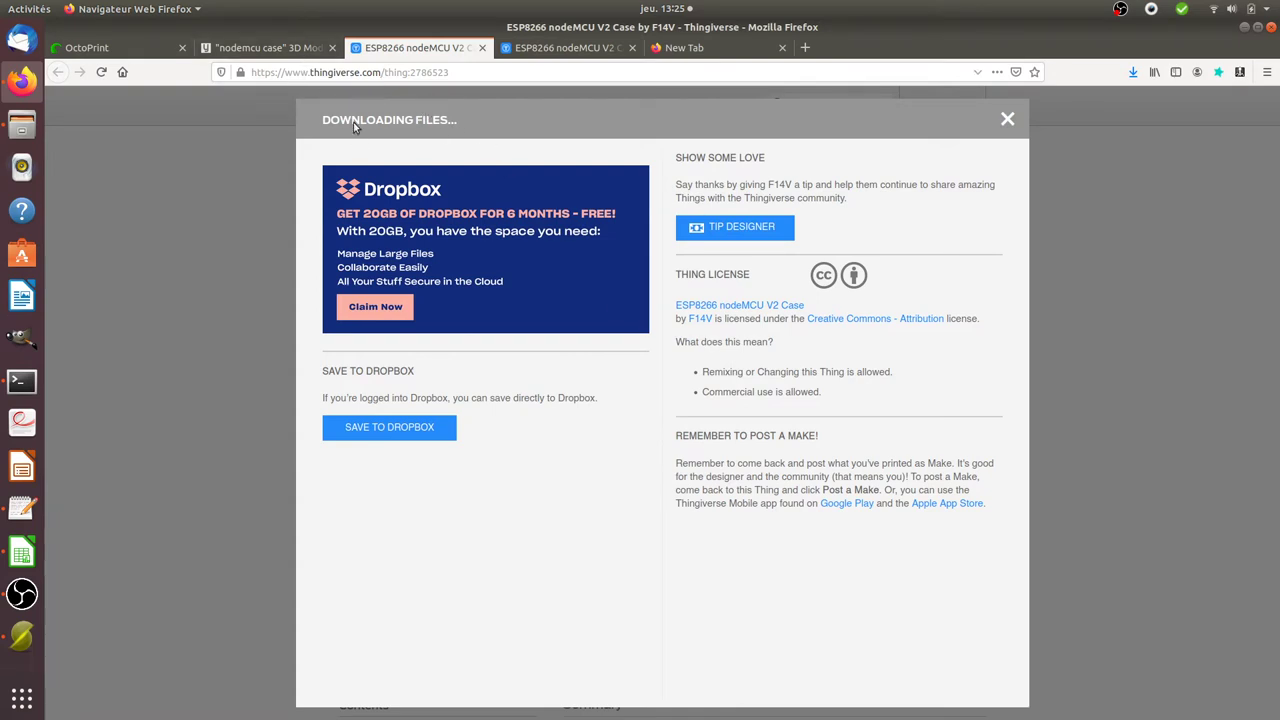
# Switch to Slic3r with NodeMCU-bottom.stl loaded, cancelling the add-model file chooser
pyautogui.click(24, 637)
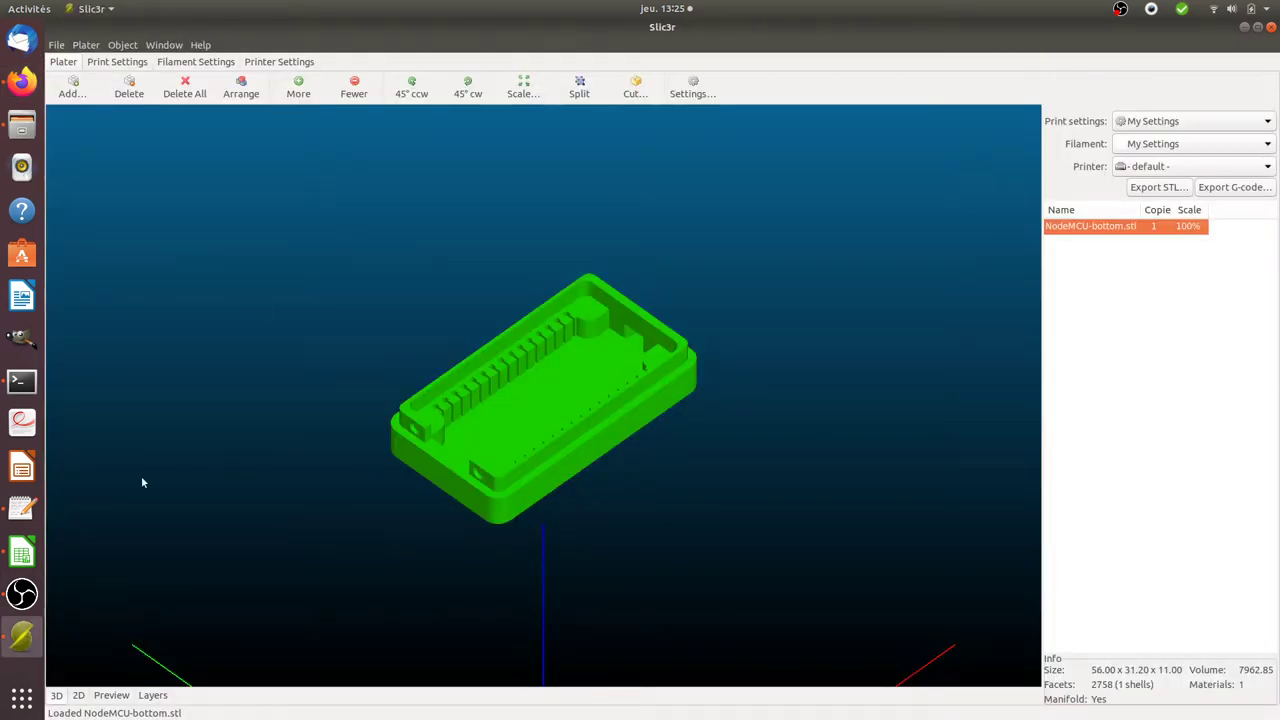
pyautogui.click(72, 90)
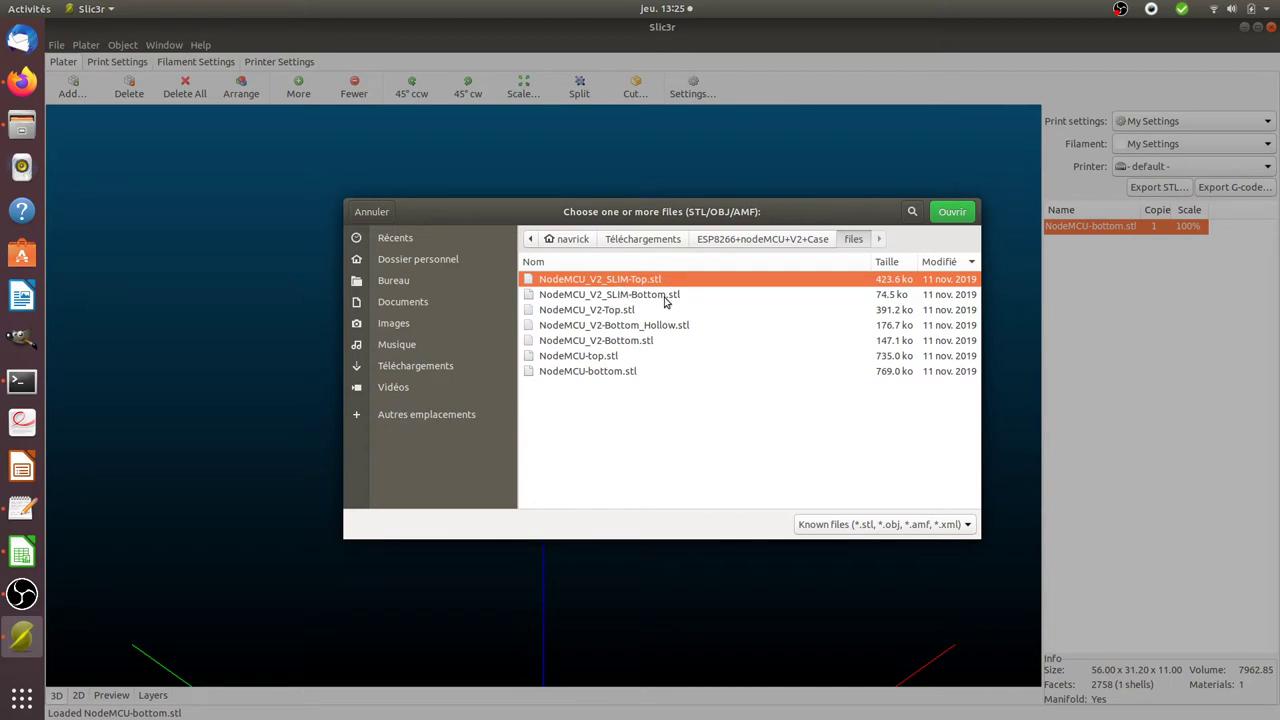
pyautogui.click(352, 213)
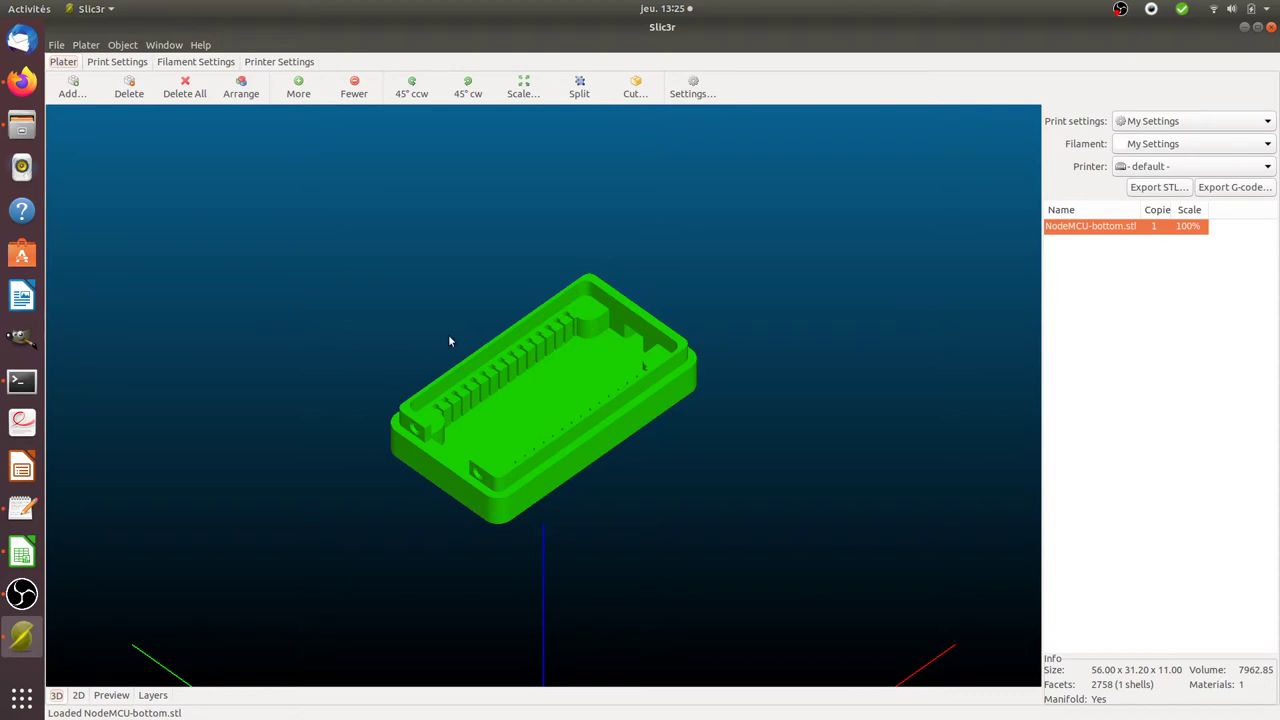
# Review Slic3r's filament, print and infill settings, then return to the plater view
pyautogui.click(211, 63)
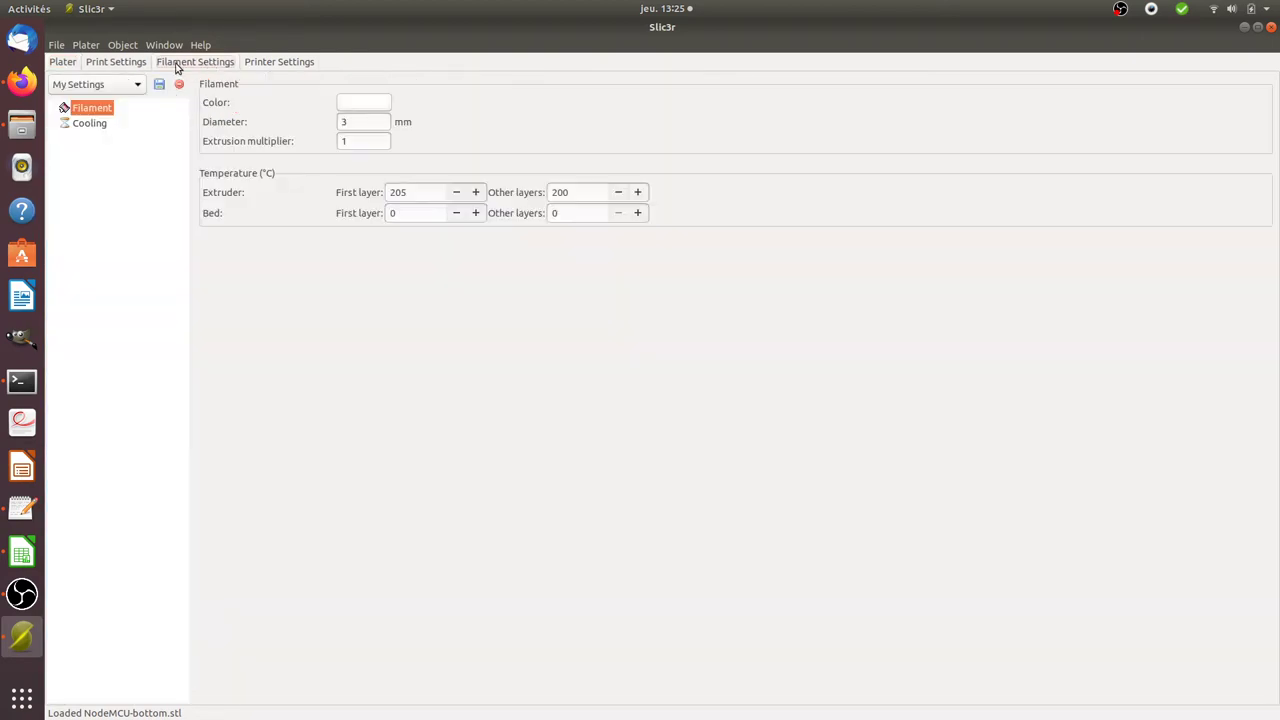
pyautogui.click(135, 65)
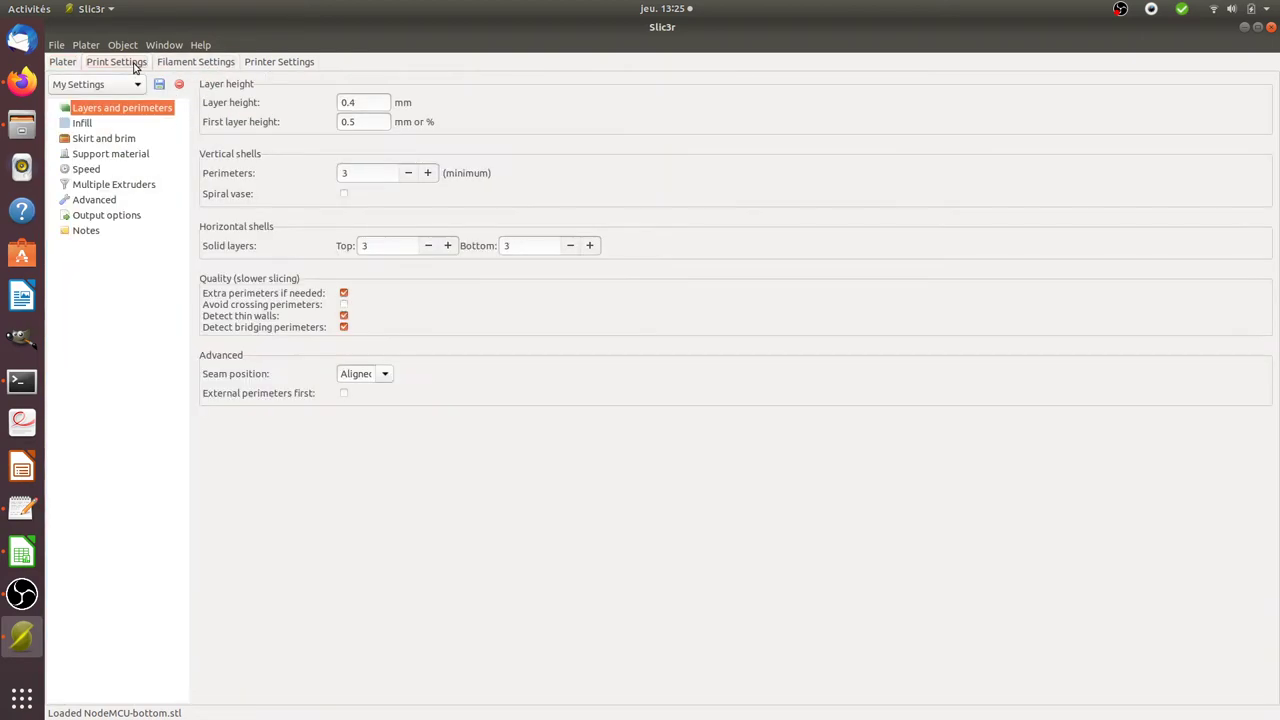
pyautogui.click(84, 123)
pyautogui.click(64, 62)
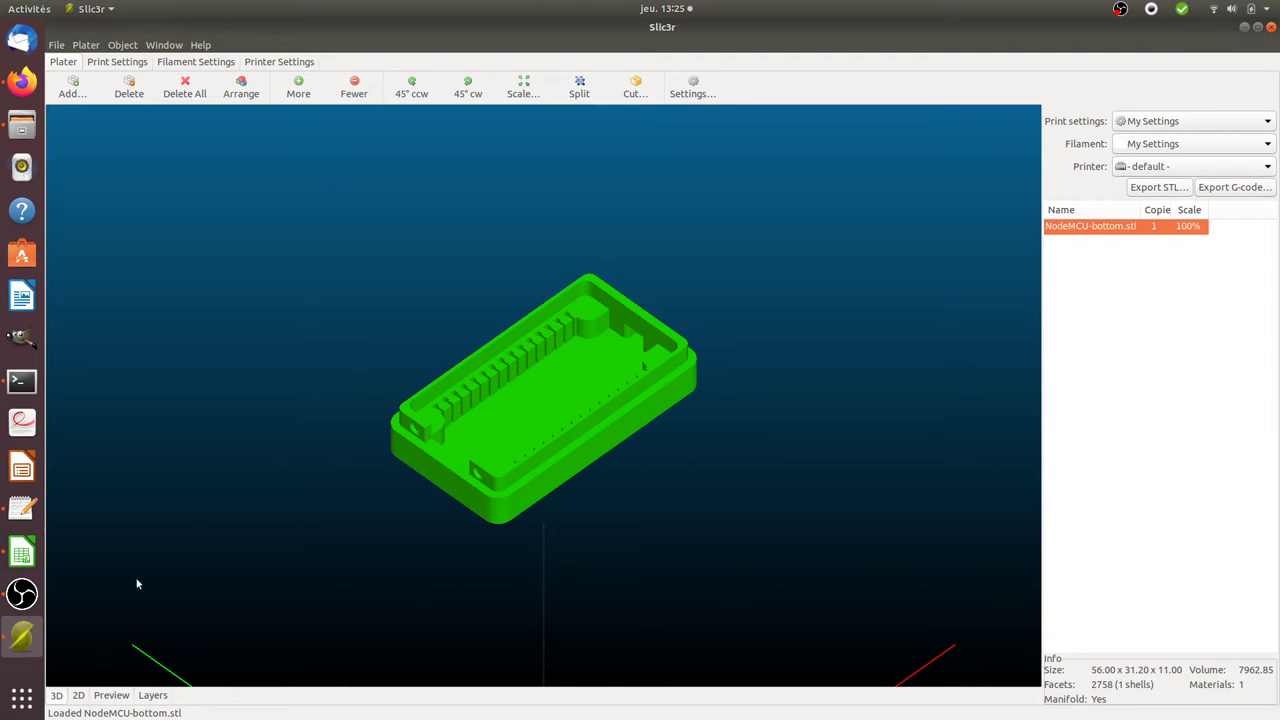
pyautogui.click(22, 81)
# Watch the NodeMCU-bottom.gcode job's current layer in OctoPrint's GCode Viewer
pyautogui.click(136, 46)
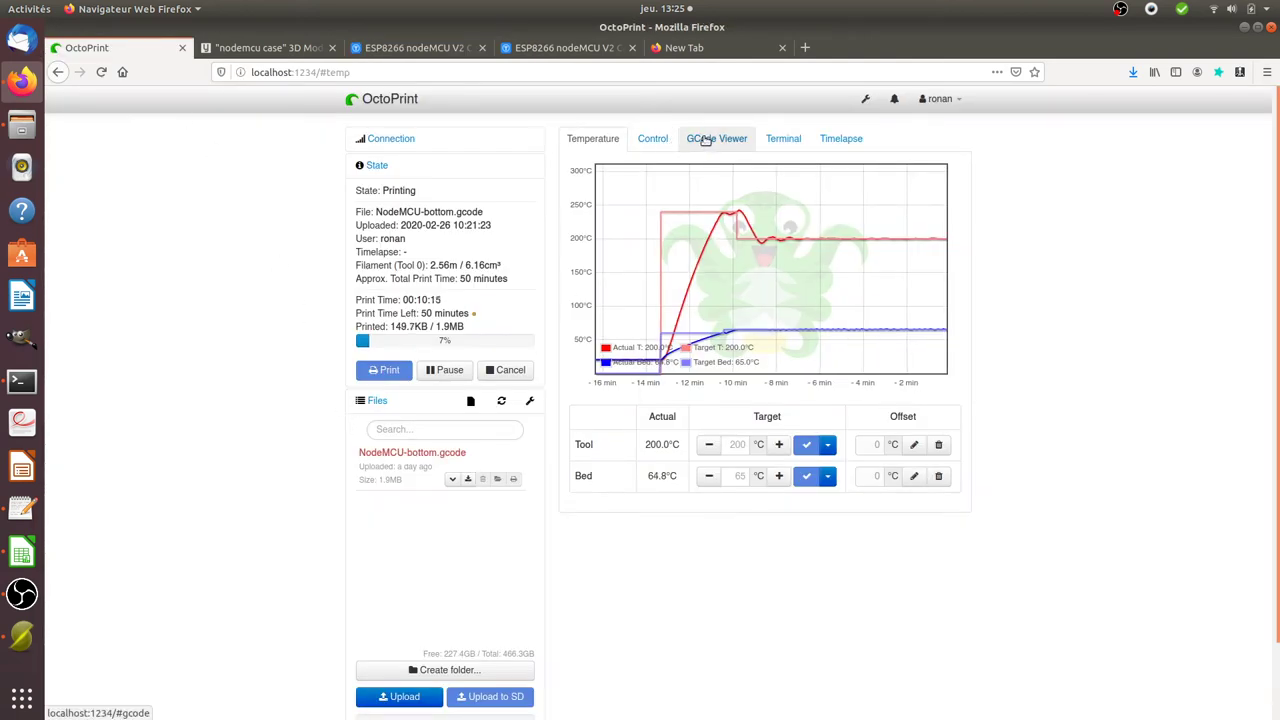
pyautogui.click(646, 140)
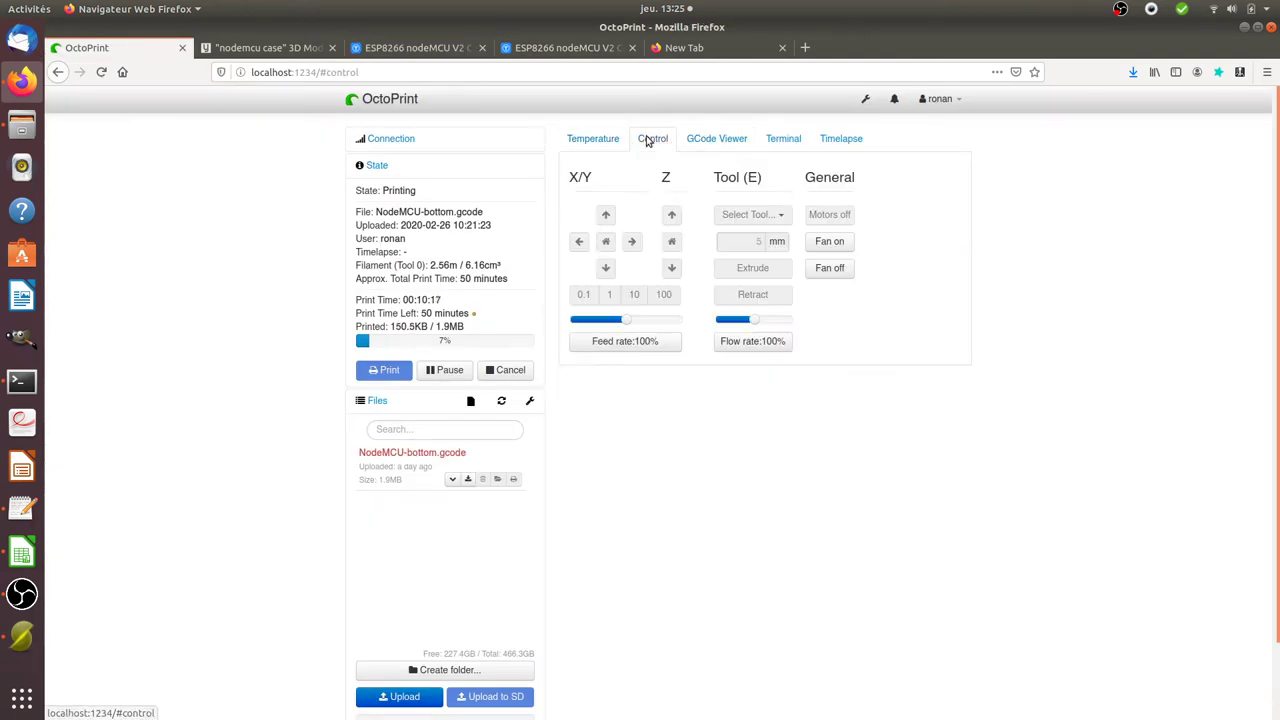
pyautogui.click(700, 145)
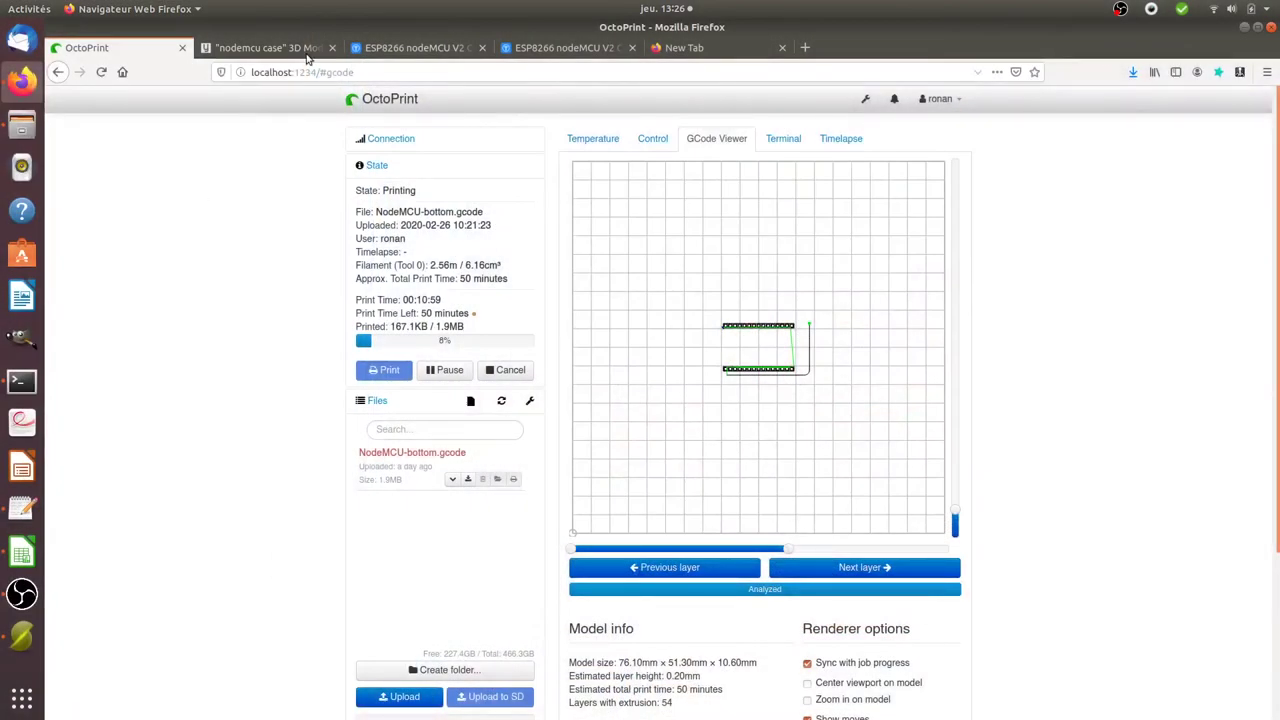
# Search Yeggi for 'nodemcu v3' from the search suggestions
pyautogui.click(368, 48)
pyautogui.click(297, 50)
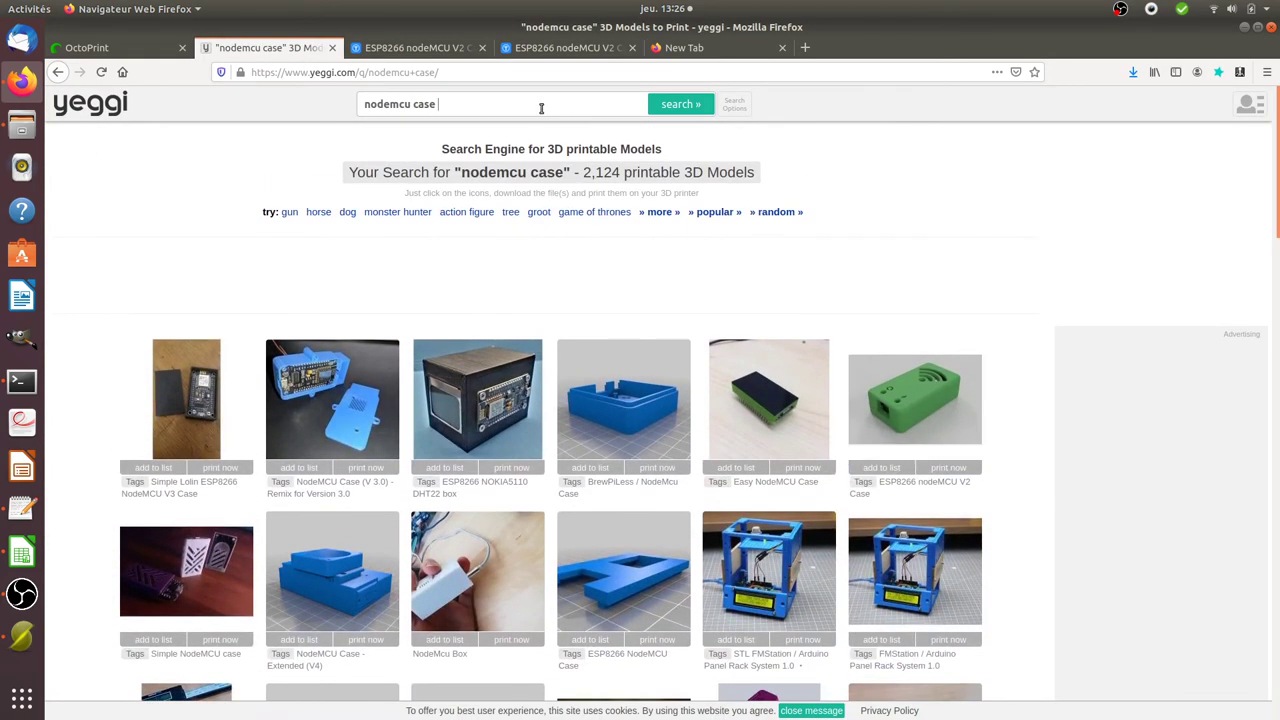
pyautogui.click(543, 104)
pyautogui.hotkey('ctrl', 'a')
pyautogui.write('f')
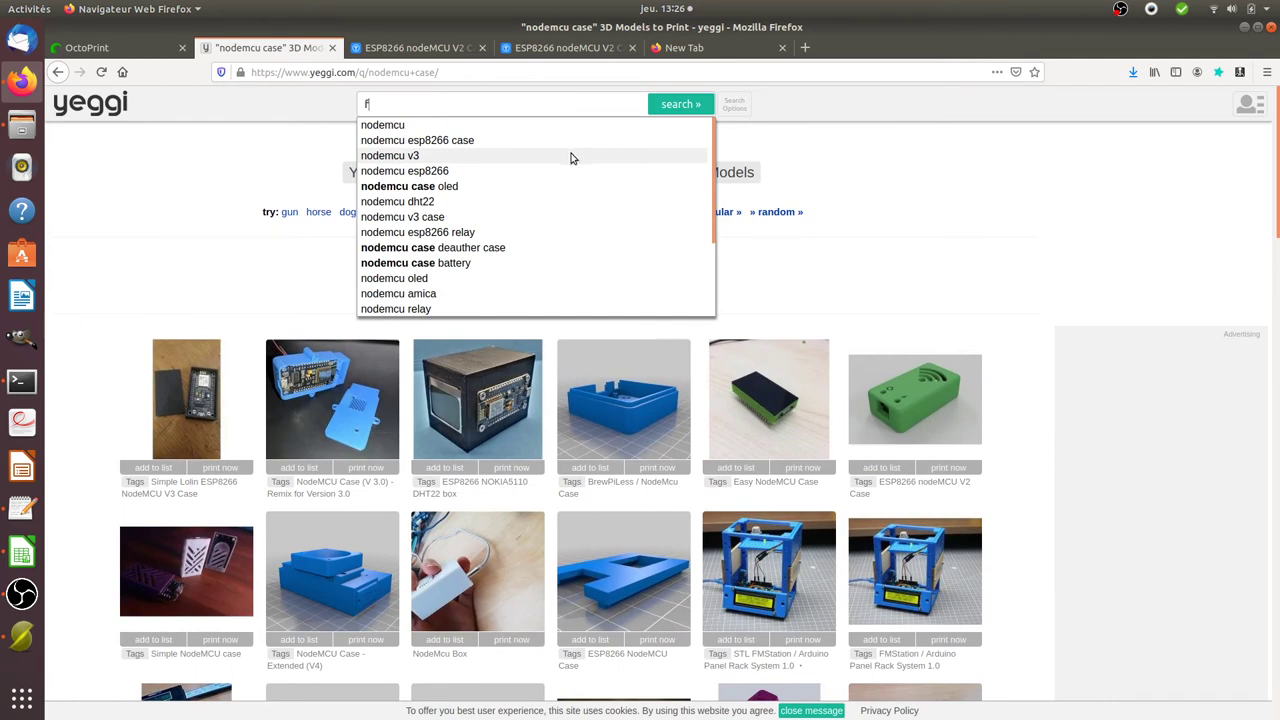
pyautogui.click(572, 159)
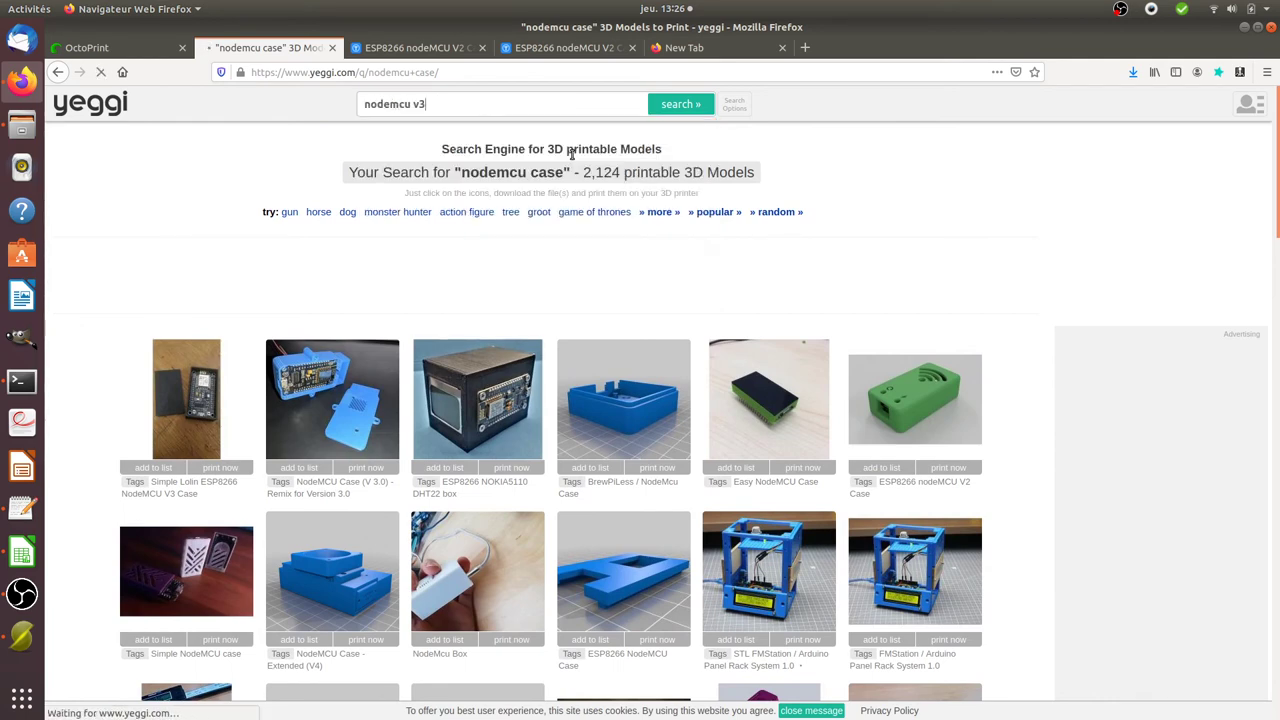
# Search Yeggi for 'figurines' and scroll through the 1,919 results
pyautogui.click(521, 112)
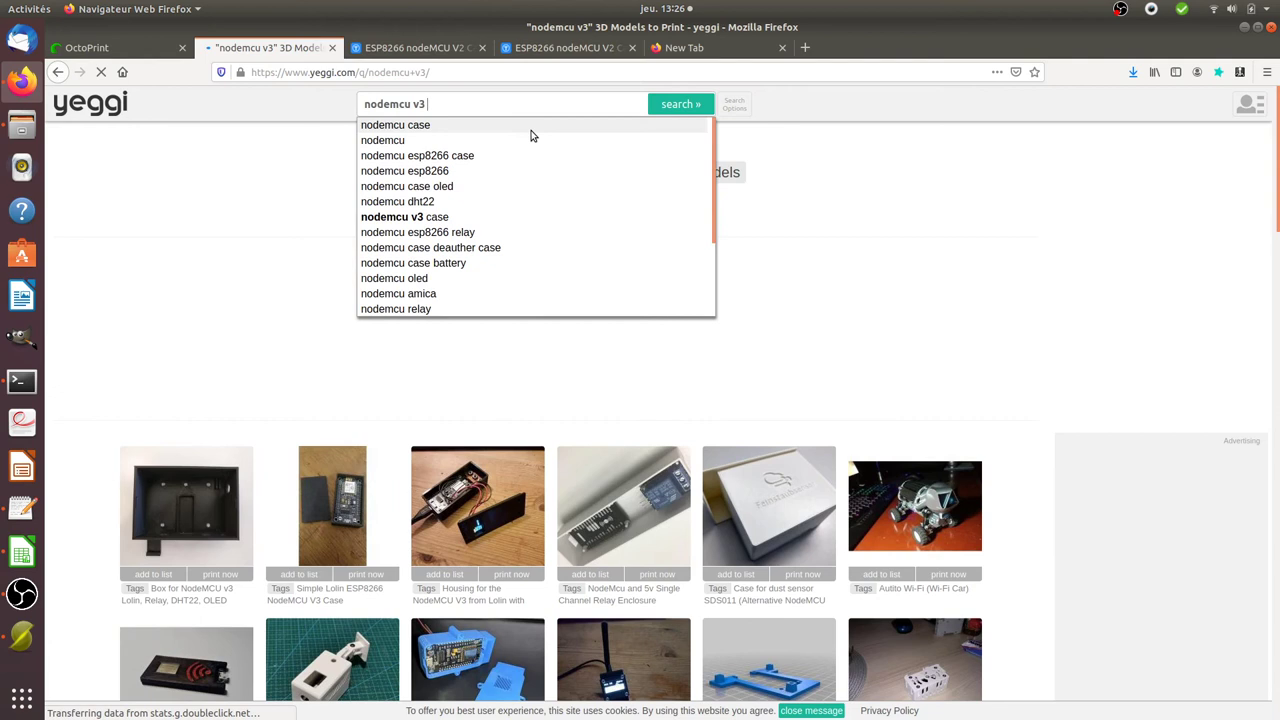
pyautogui.hotkey('ctrl', 'a')
pyautogui.write('figurine')
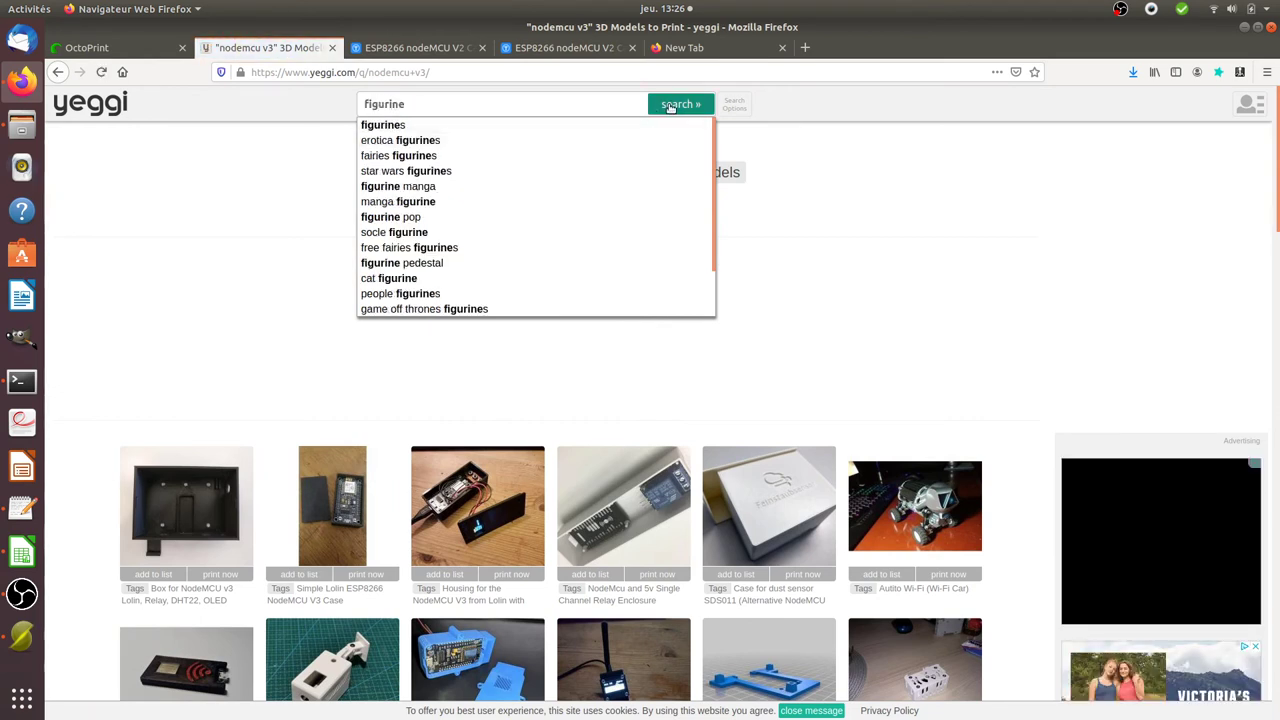
pyautogui.click(486, 126)
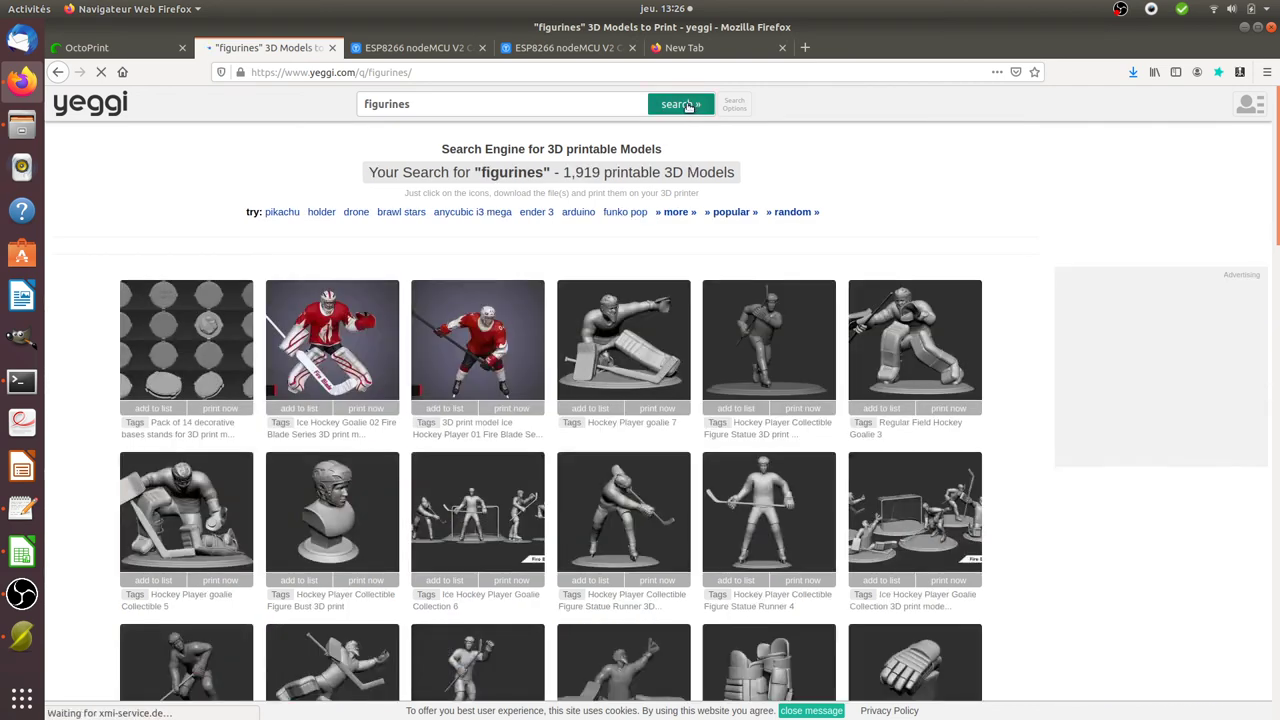
pyautogui.scroll(-1, 637, 485)
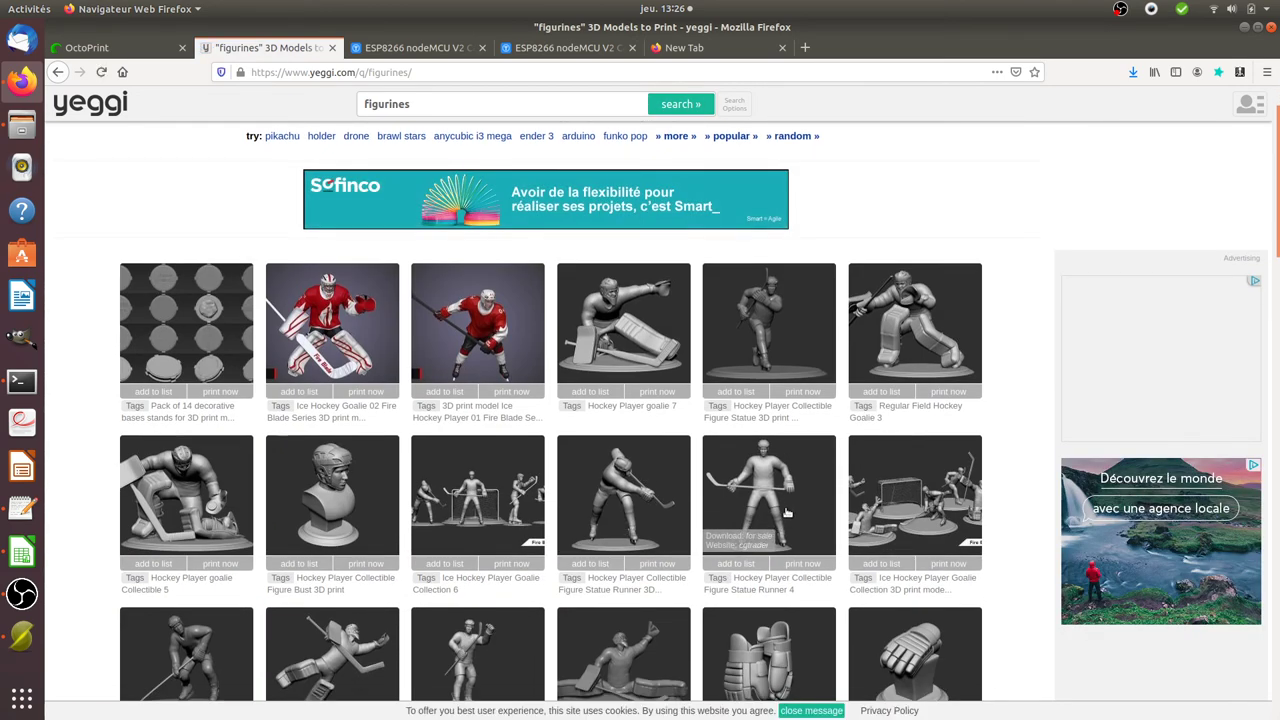
pyautogui.scroll(-1, 785, 513)
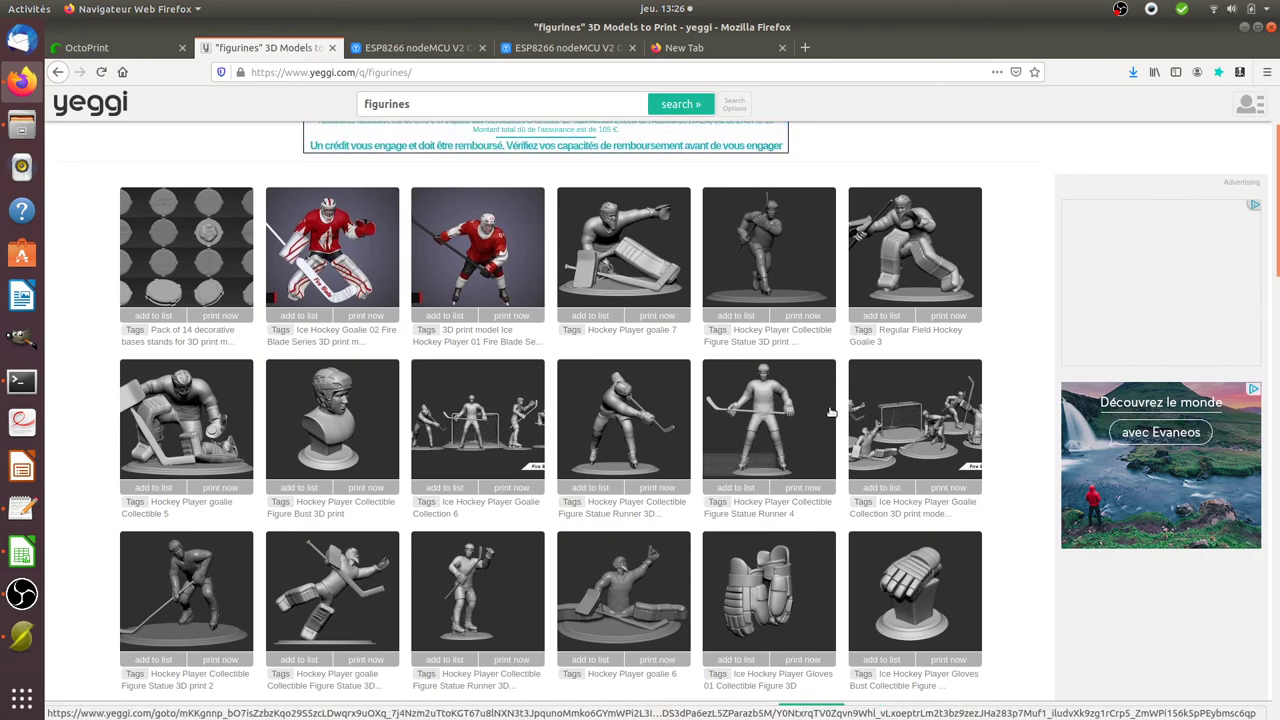
pyautogui.scroll(-2, 745, 505)
pyautogui.scroll(-3, 757, 500)
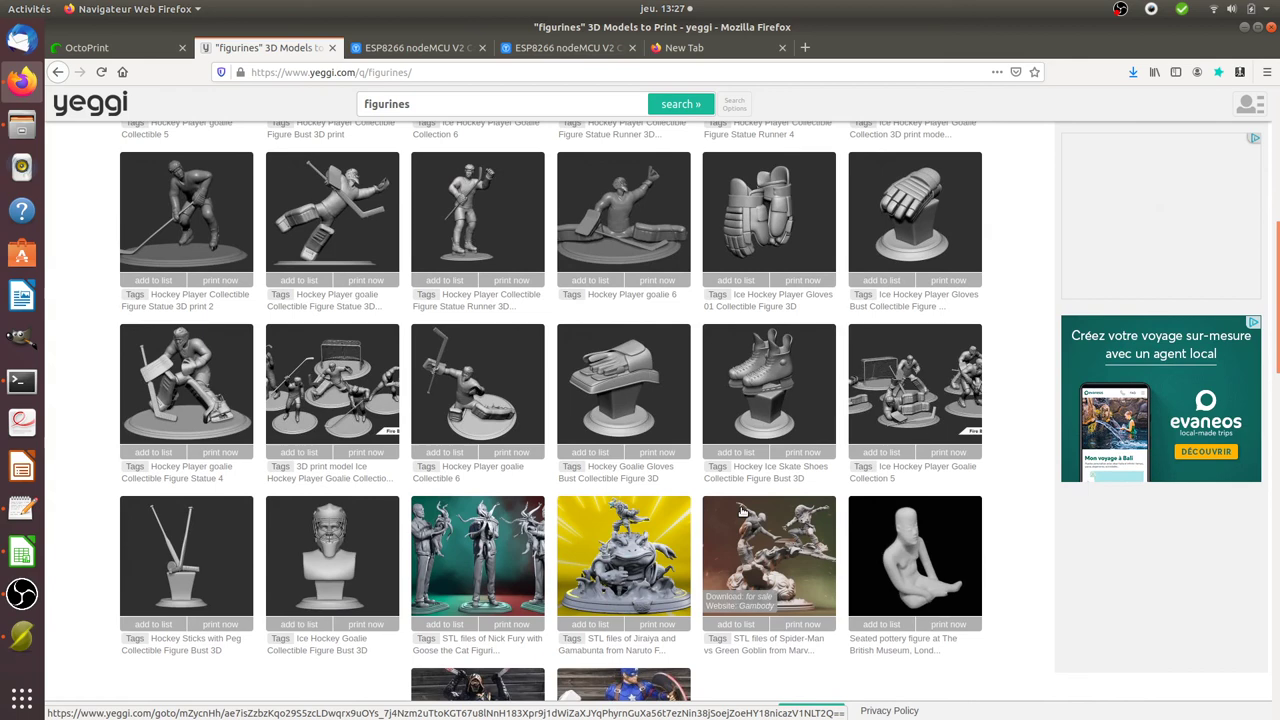
pyautogui.scroll(5, 740, 515)
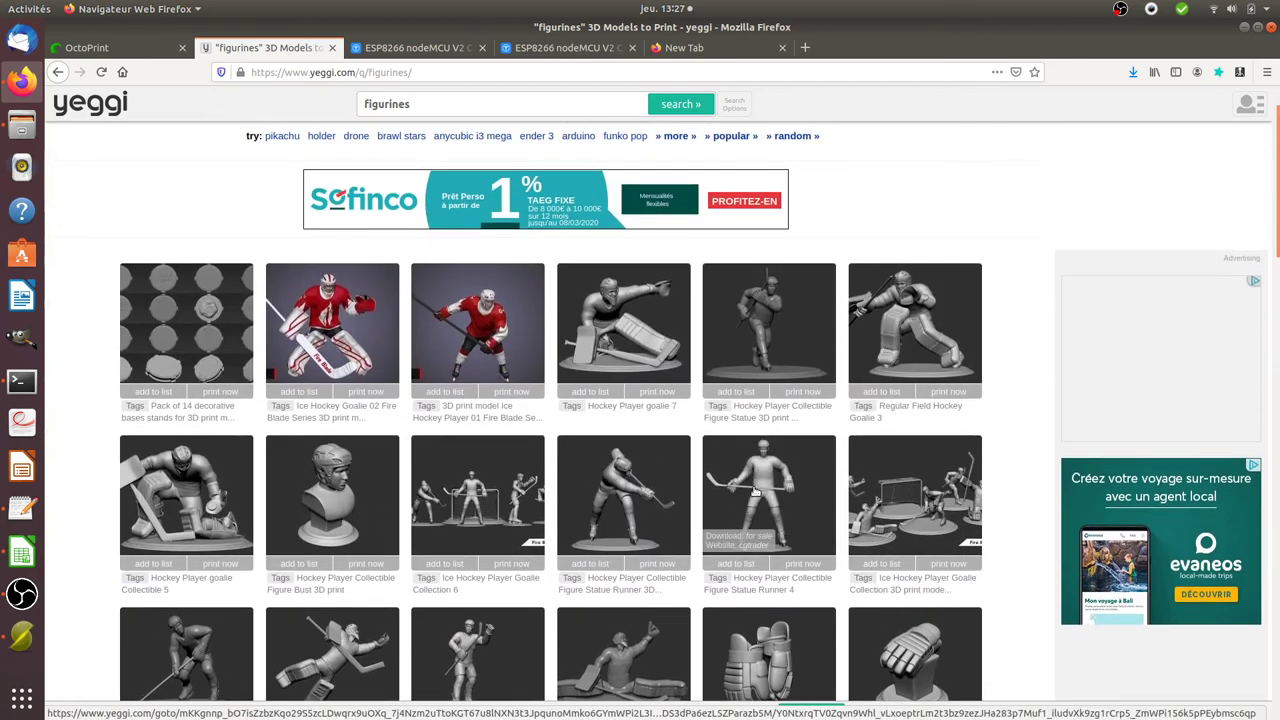